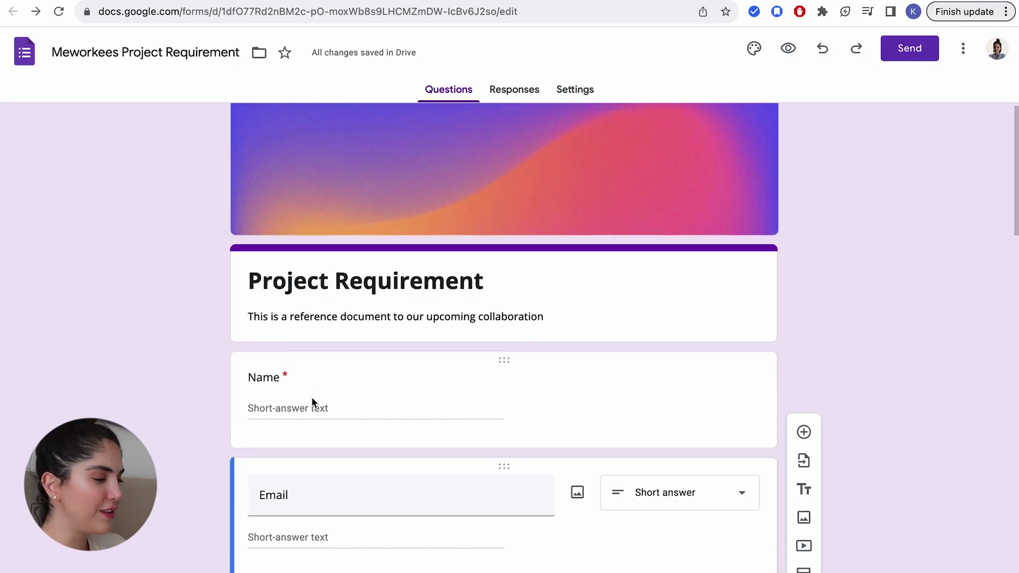
Scroll up to the top of the Project Requirement form to show its header
scroll(247, 387, up, 1)
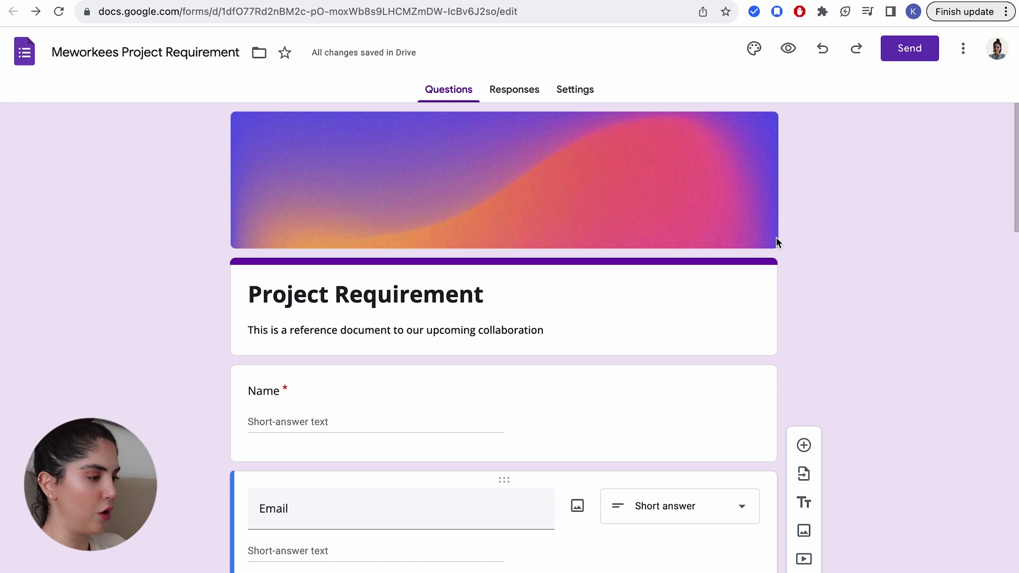
click(754, 48)
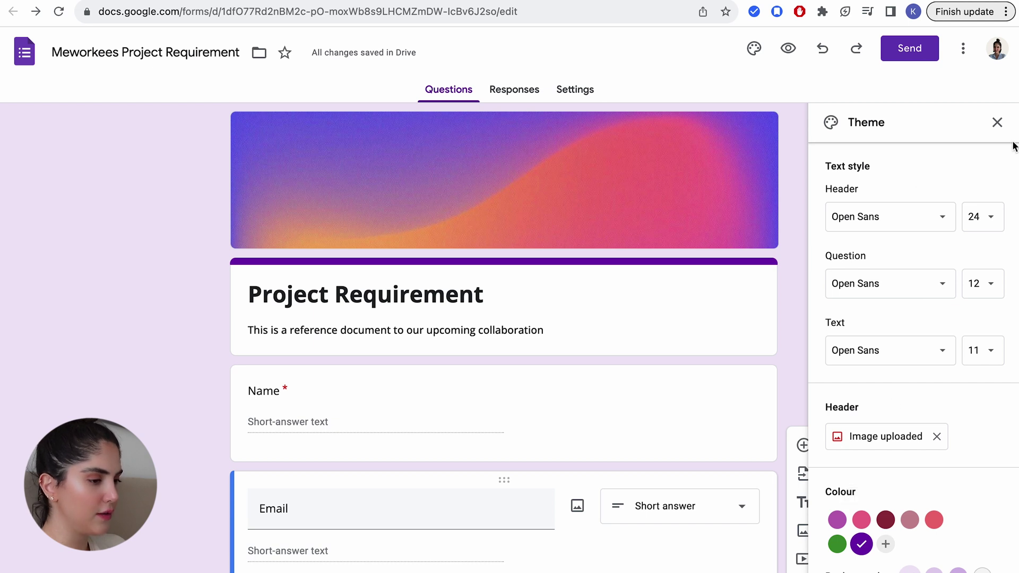
click(996, 123)
scroll(768, 297, down, 2)
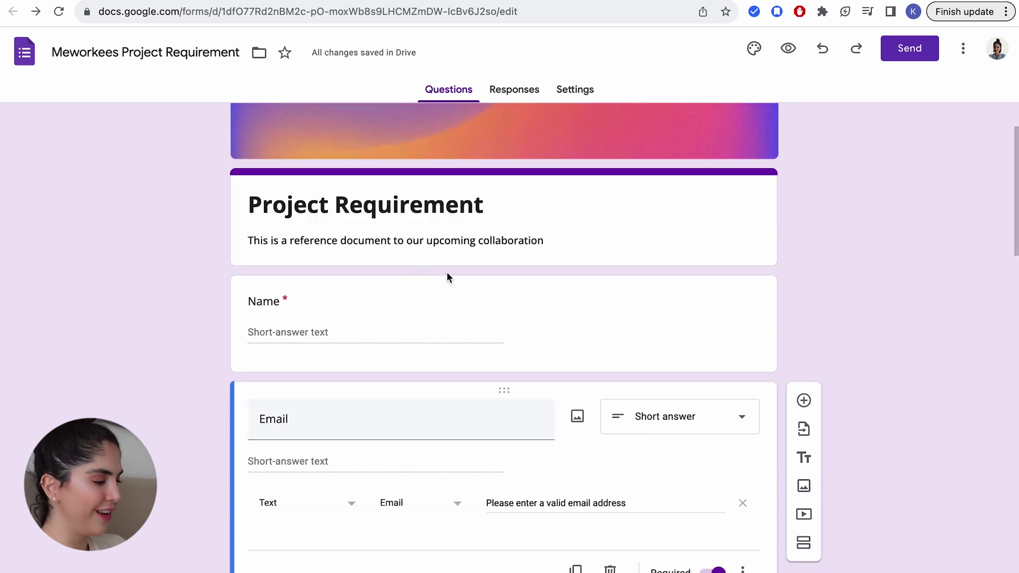
click(454, 259)
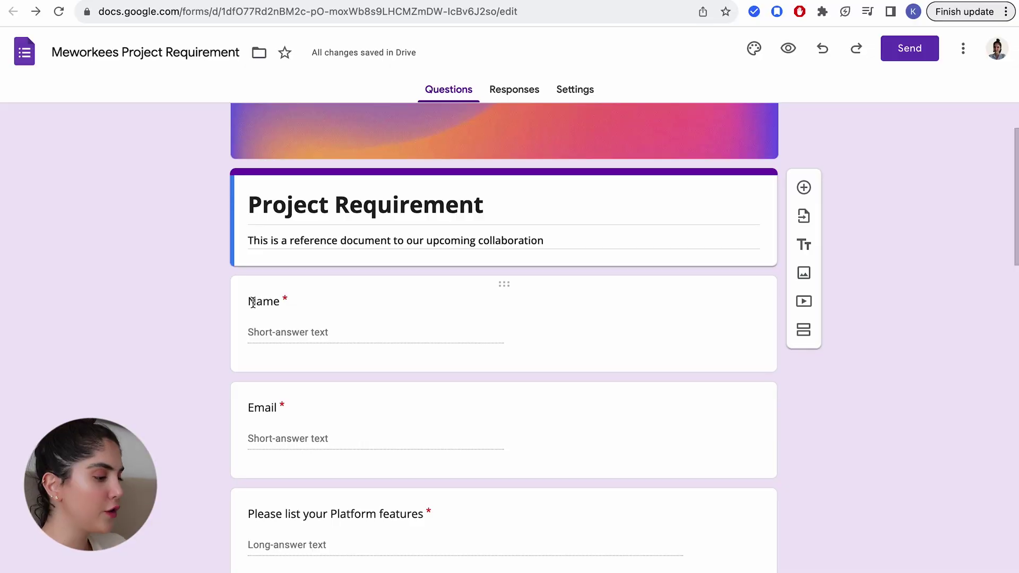
scroll(255, 345, down, 1)
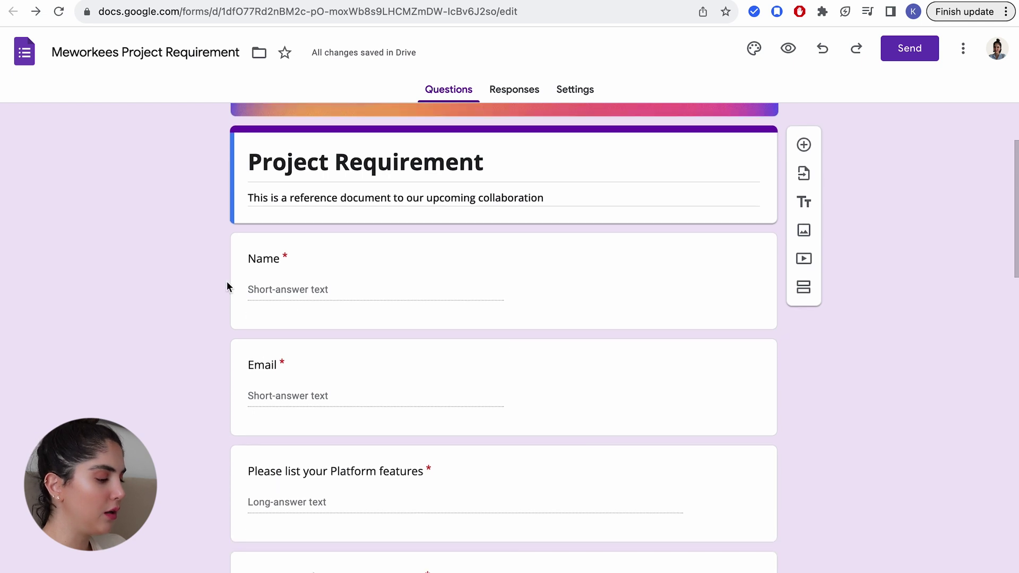
click(239, 247)
click(184, 288)
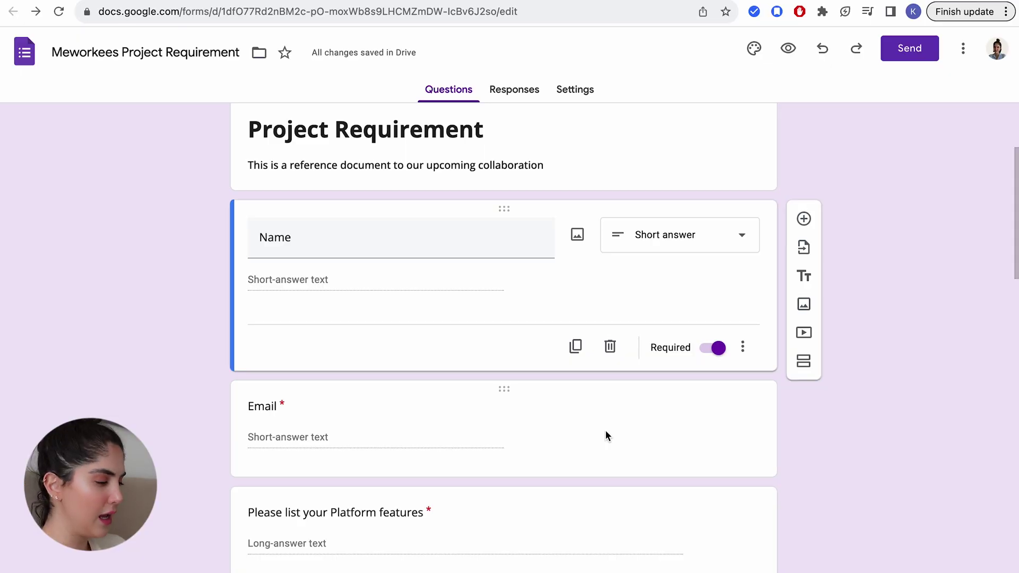
scroll(605, 430, down, 3)
scroll(318, 374, down, 1)
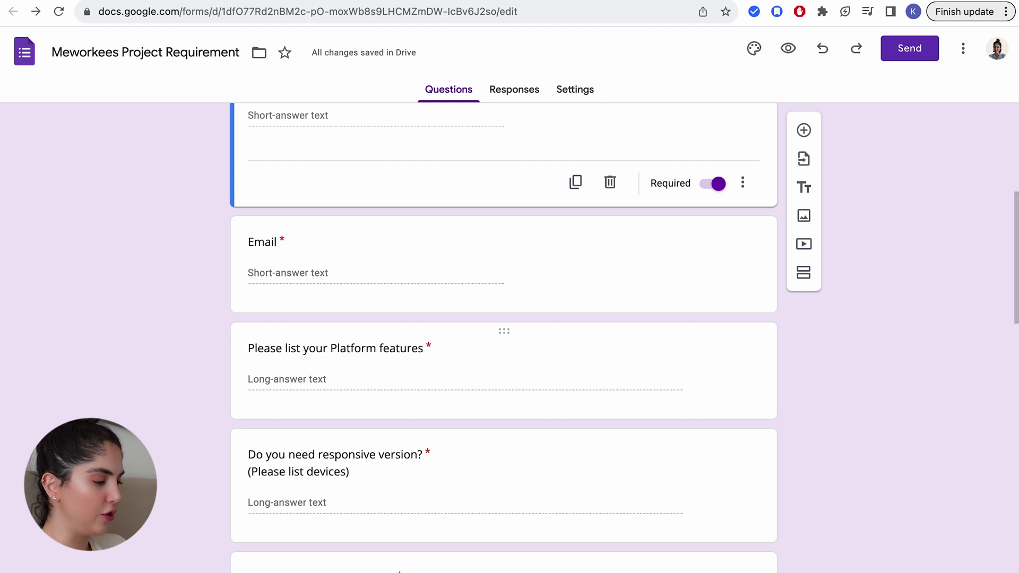
click(468, 332)
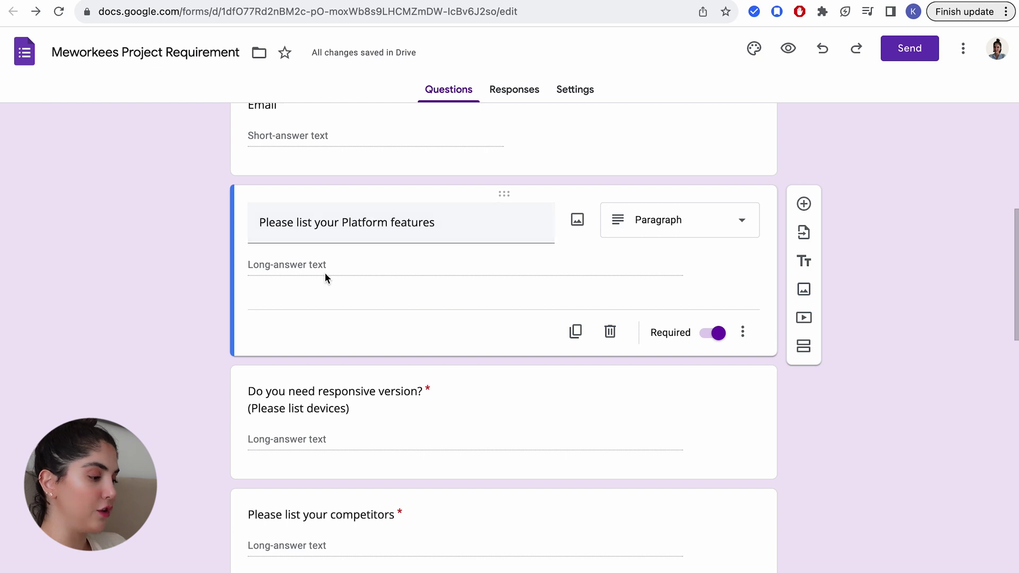
scroll(325, 272, down, 3)
click(294, 319)
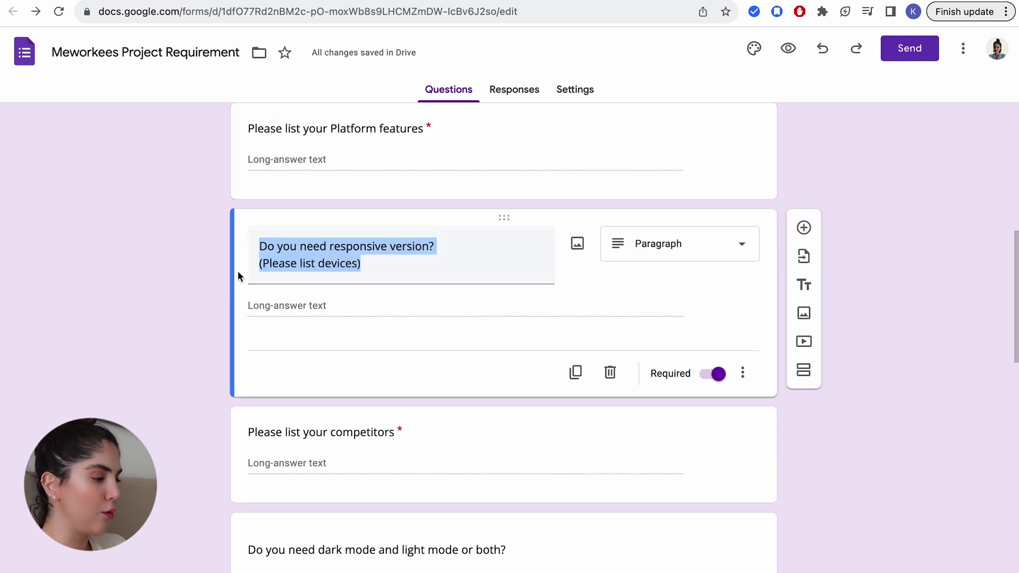
click(199, 258)
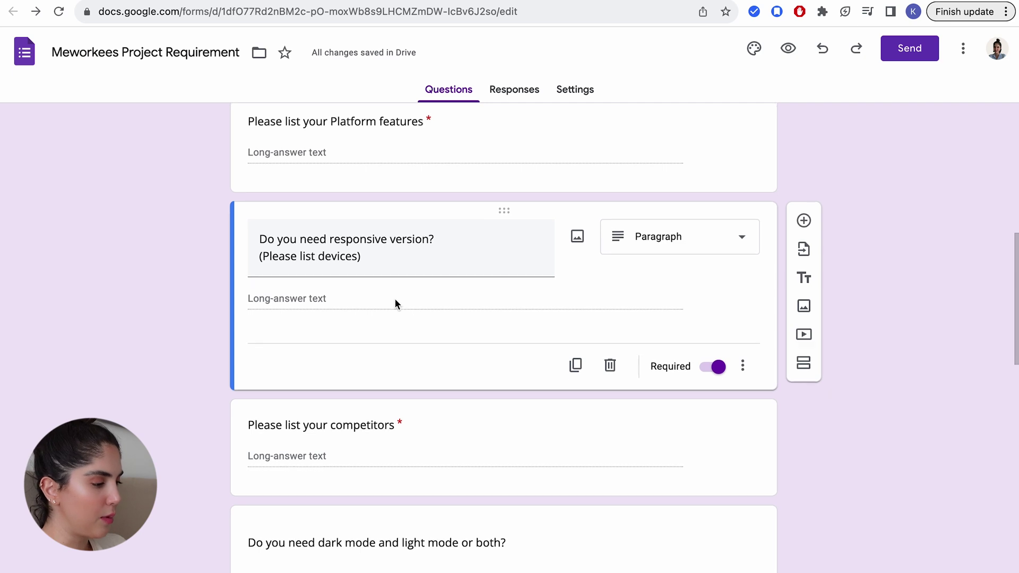
scroll(396, 236, down, 1)
triple_click(346, 210)
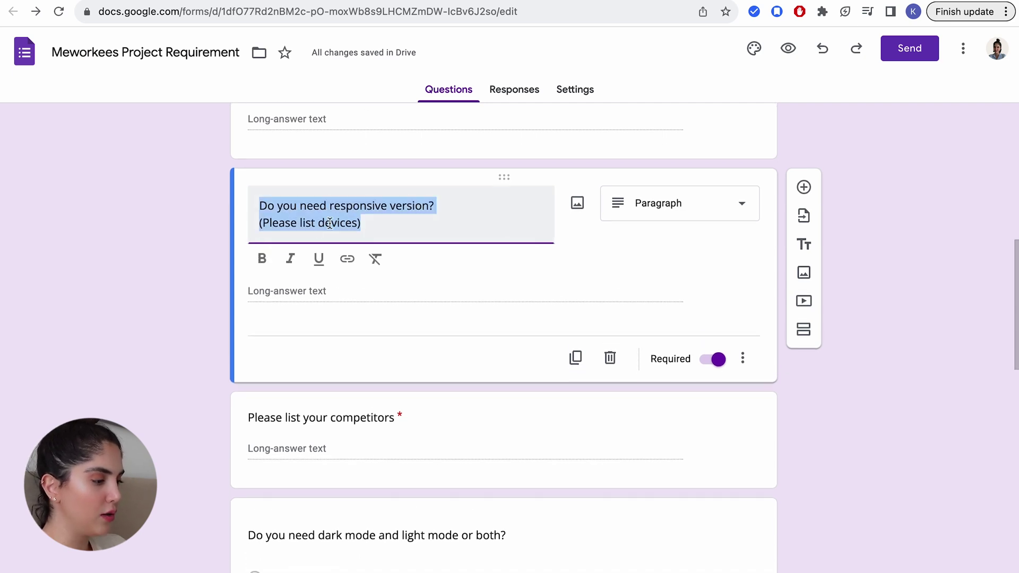
scroll(414, 236, down, 3)
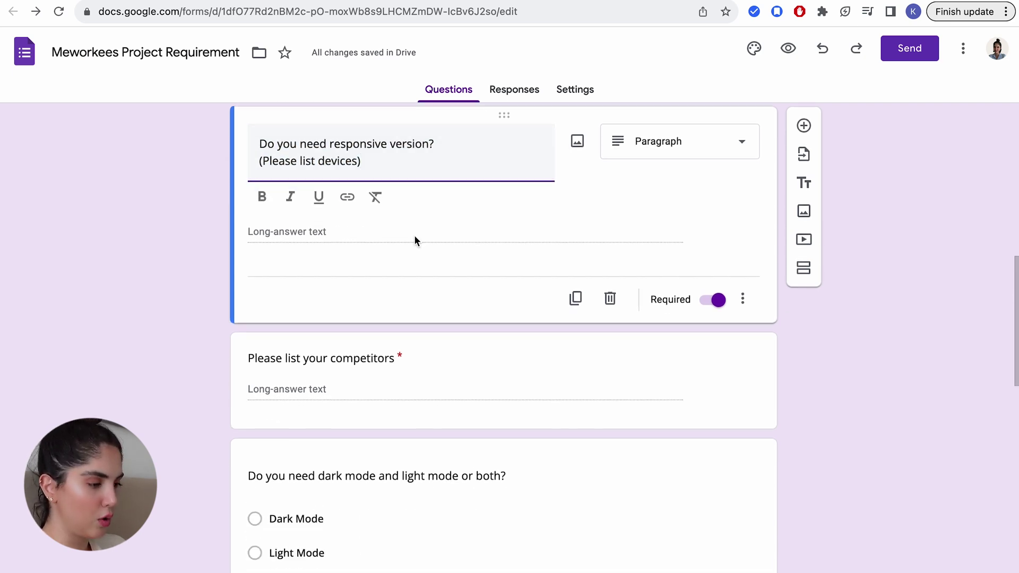
click(387, 302)
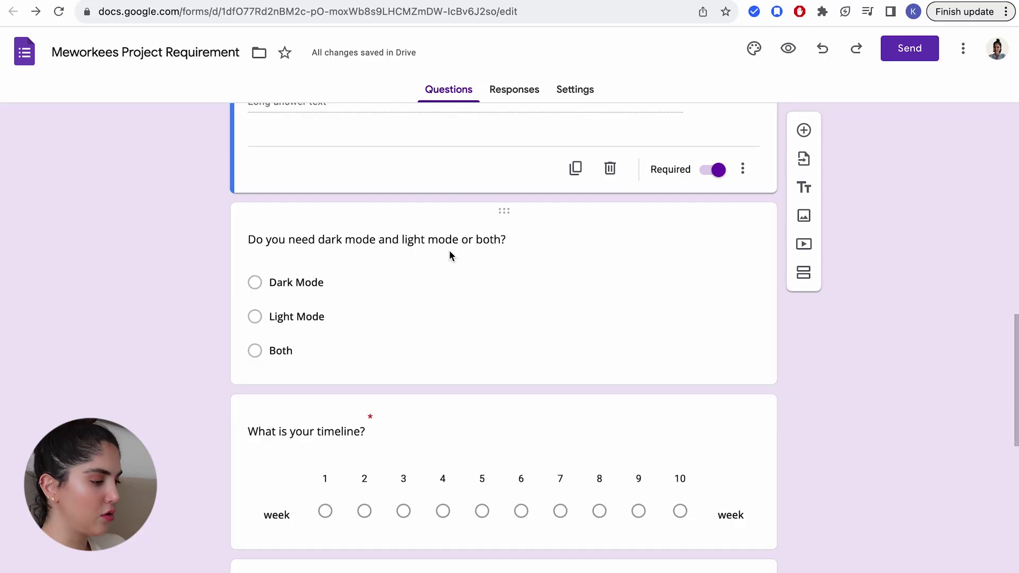
Make the budget checkbox question's title italic
scroll(430, 282, down, 3)
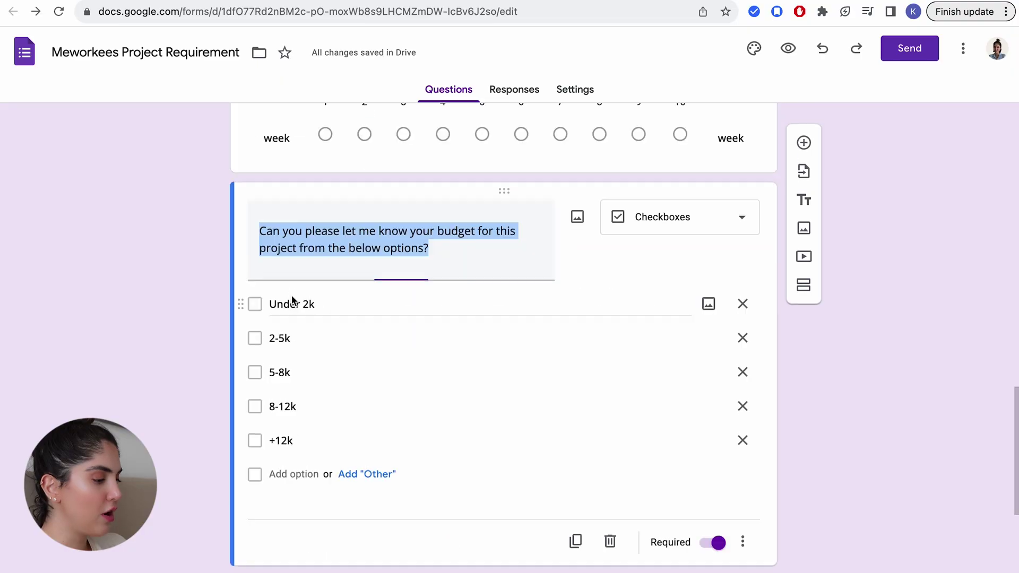
click(289, 297)
click(456, 218)
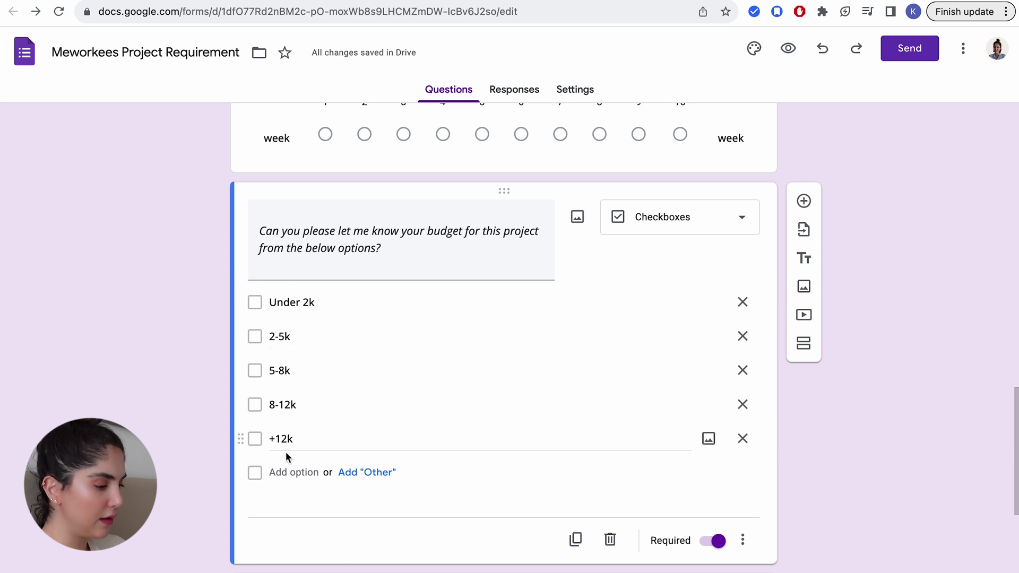
scroll(287, 458, down, 1)
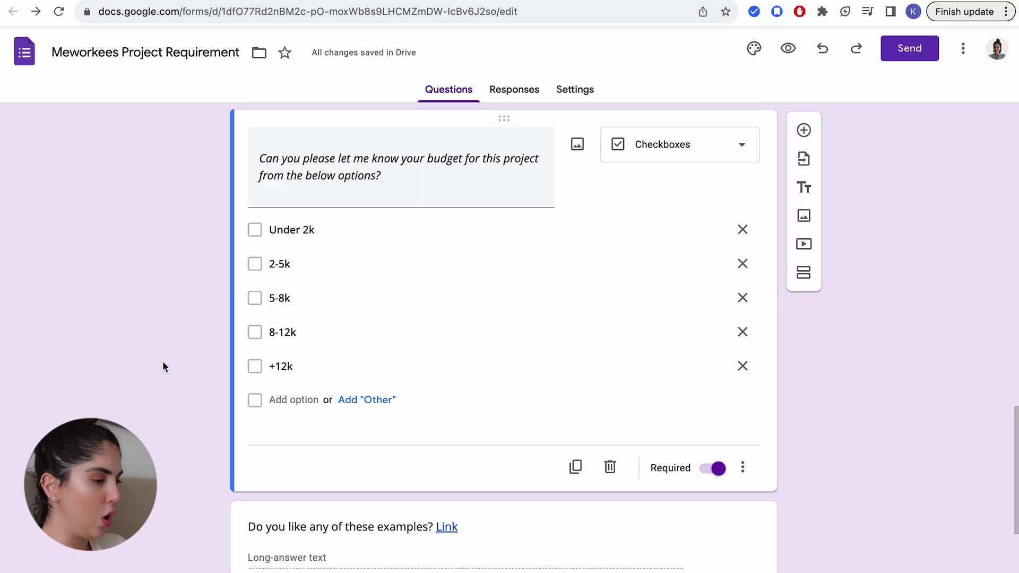
scroll(161, 362, down, 3)
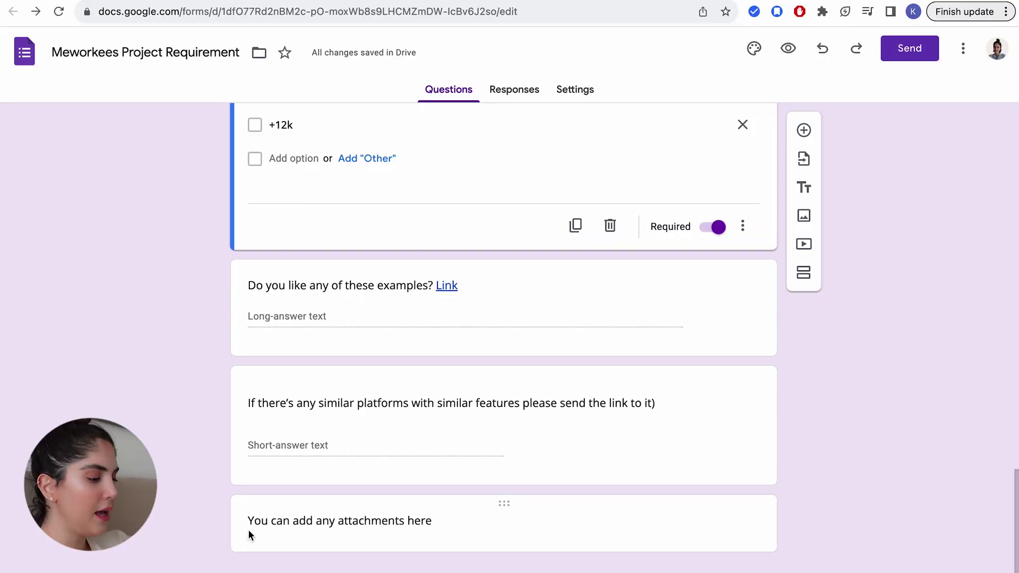
click(248, 531)
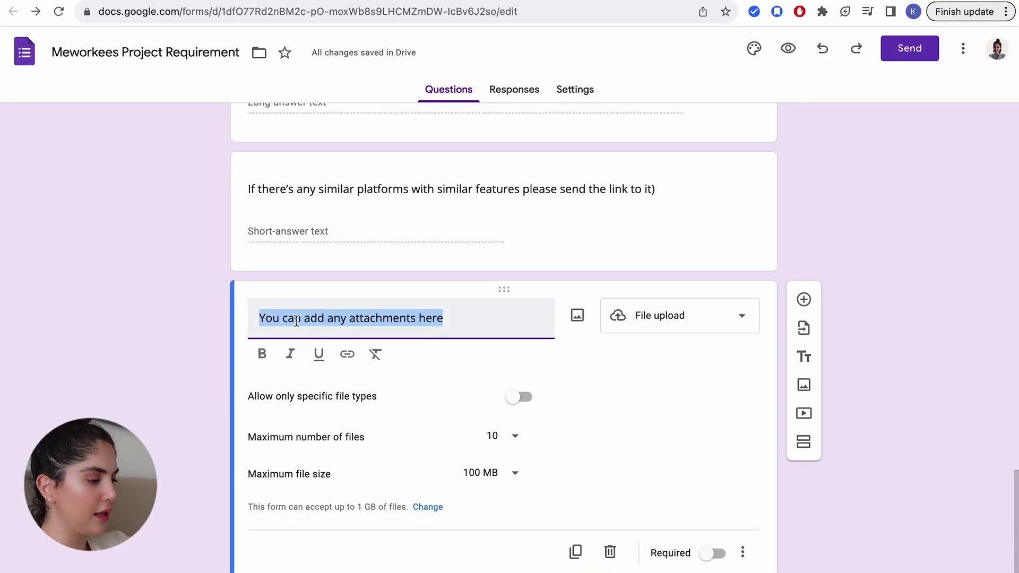
click(487, 321)
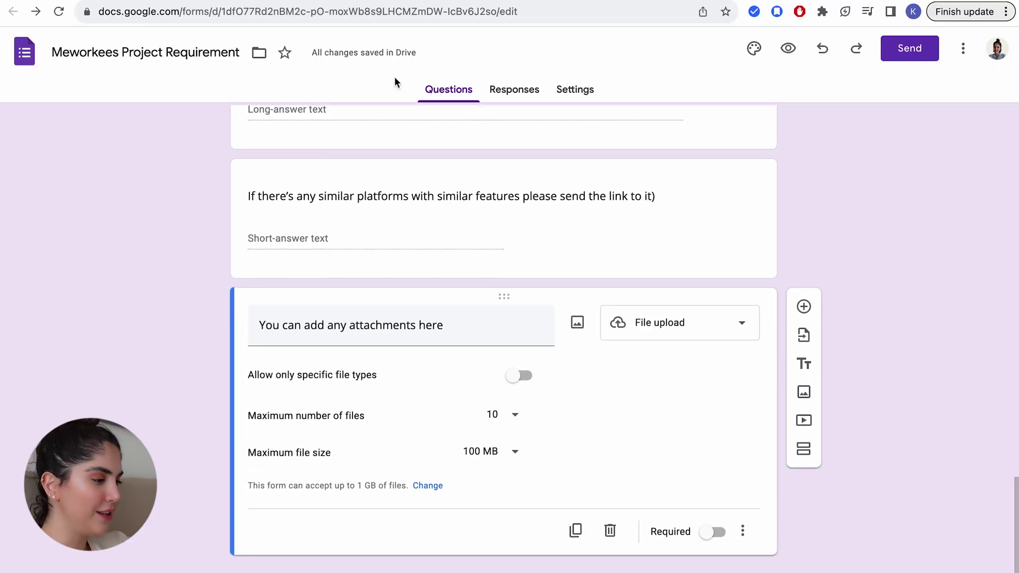
scroll(204, 175, up, 10)
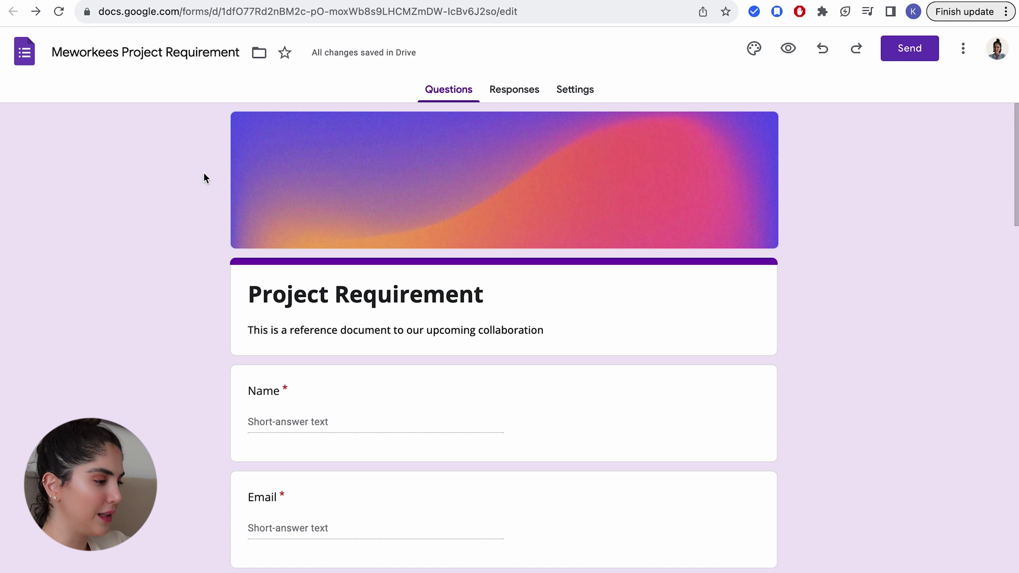
Search 'docum' in the address bar and open 'Project proposal - Google Docs'
click(291, 19)
text(do)
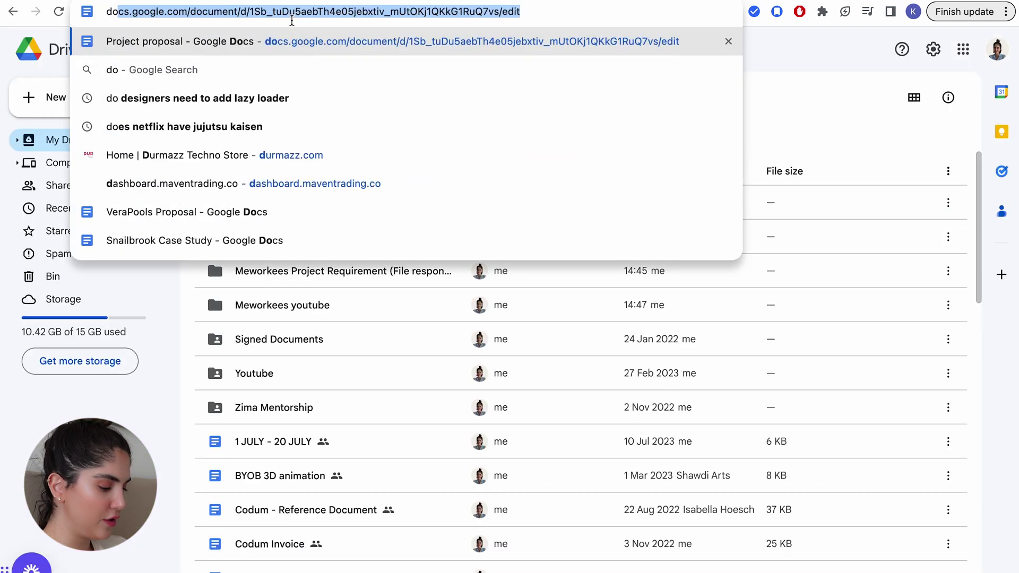
text(cum)
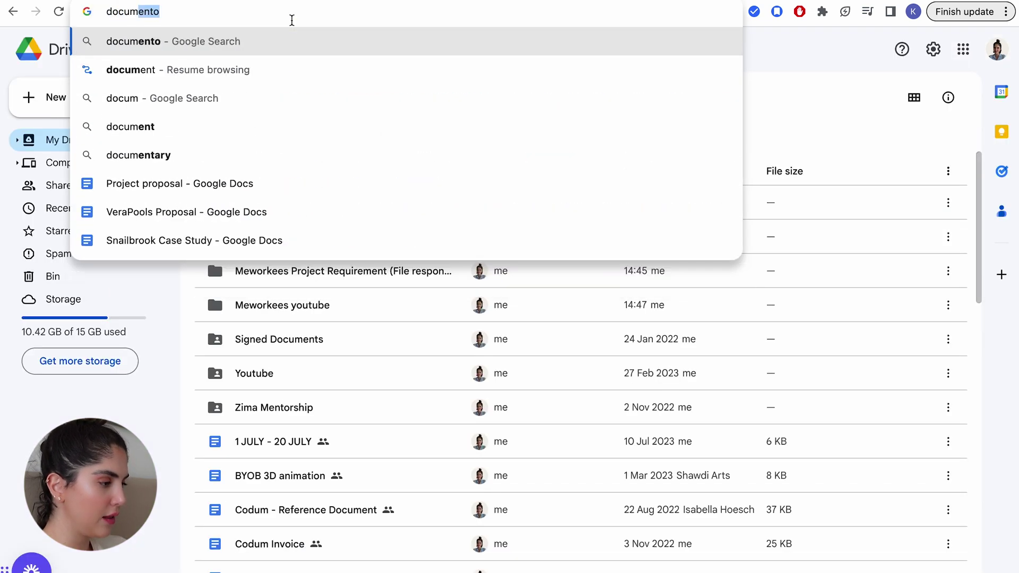
click(136, 186)
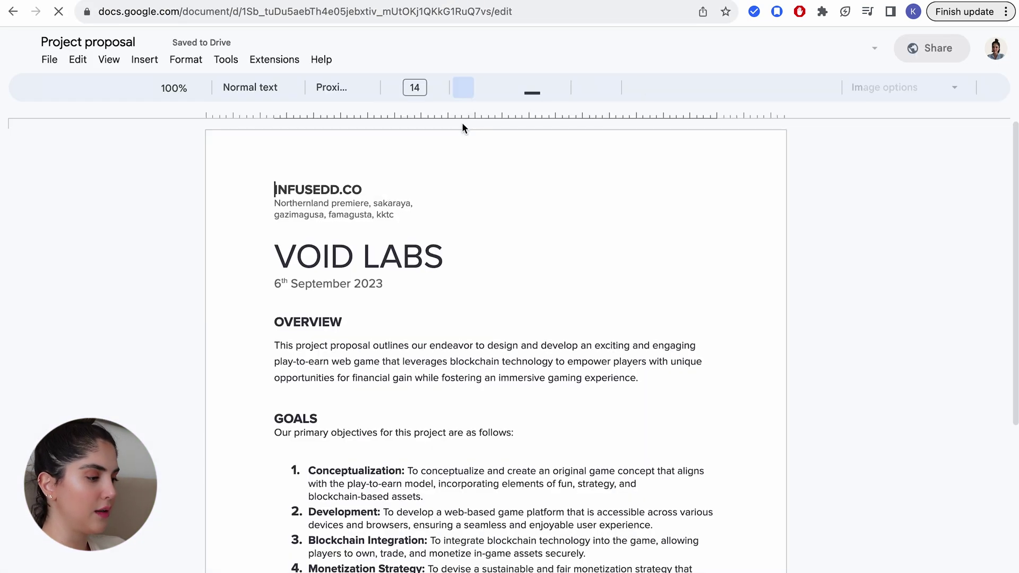
scroll(348, 376, down, 1)
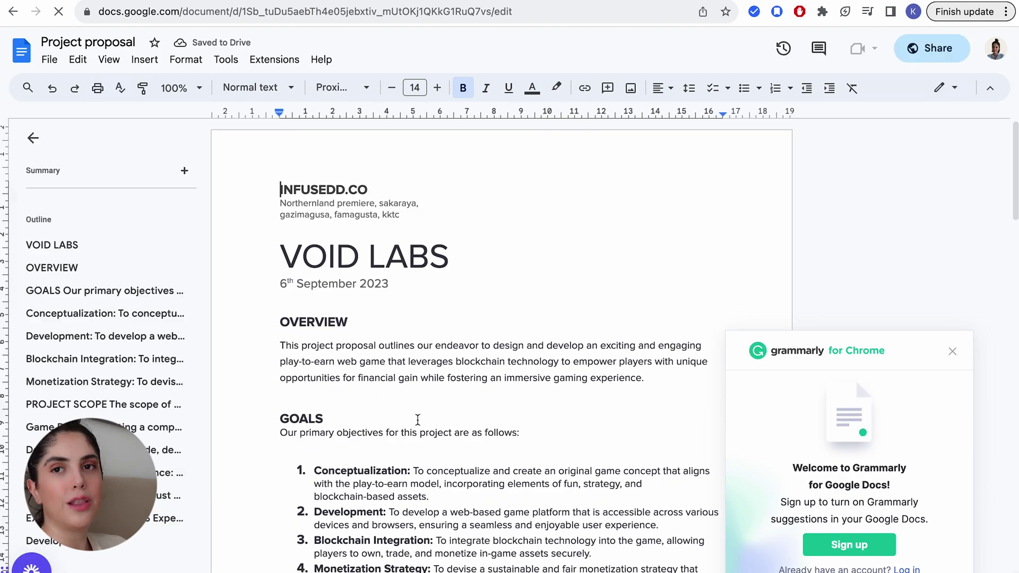